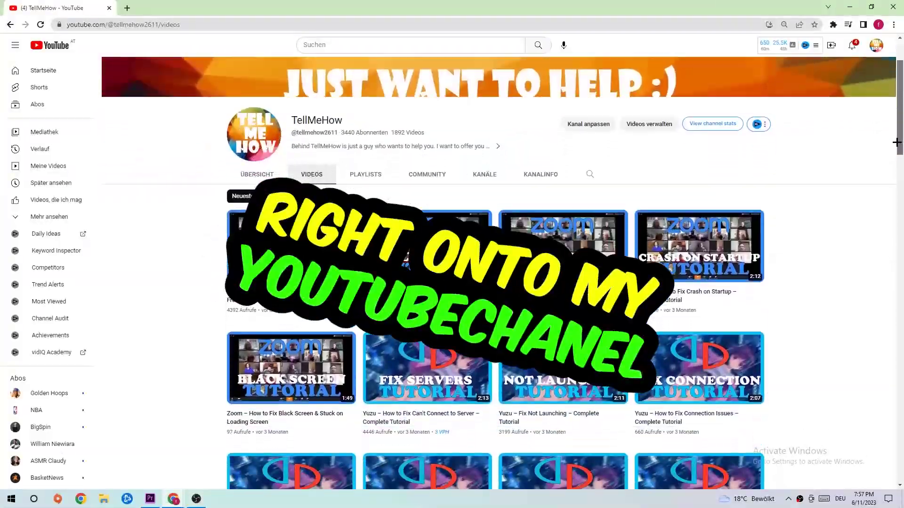
- Open Update & Security in Settings and check for updates, confirming the PC is up to date
scroll(499, 330, down, 5)
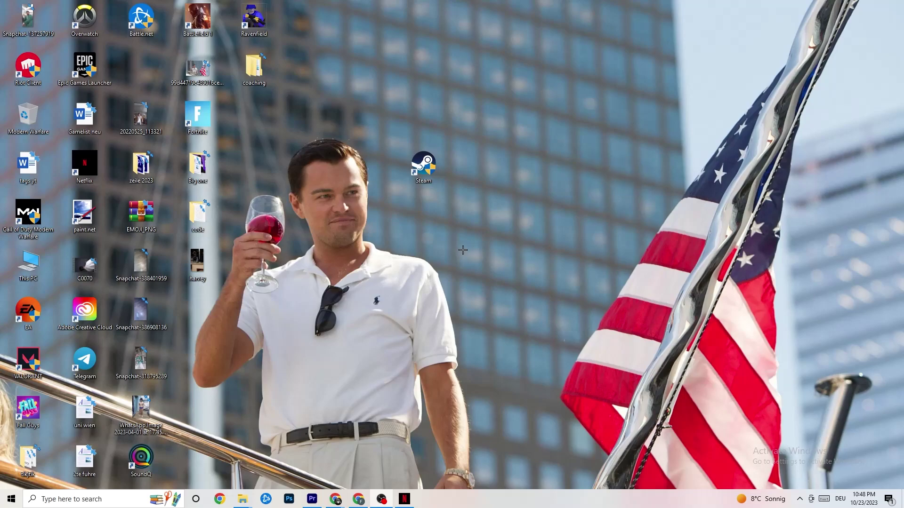
click(5, 503)
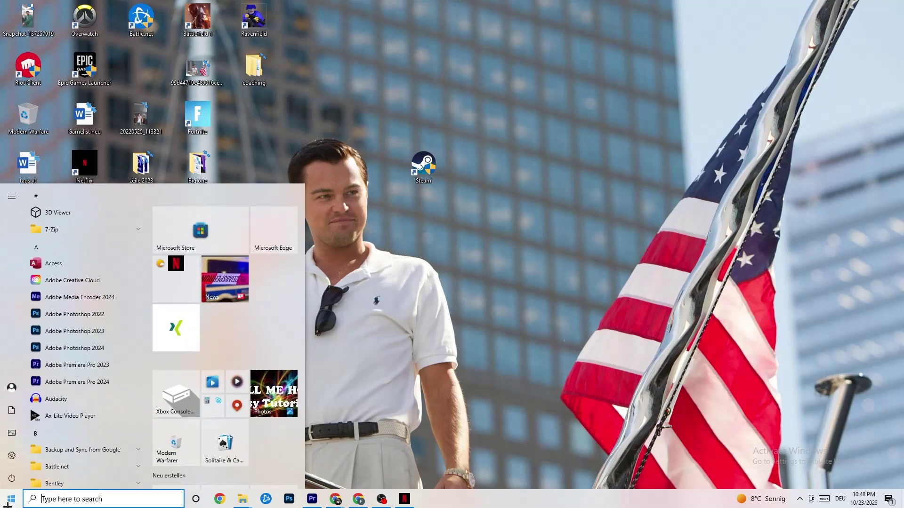
click(12, 455)
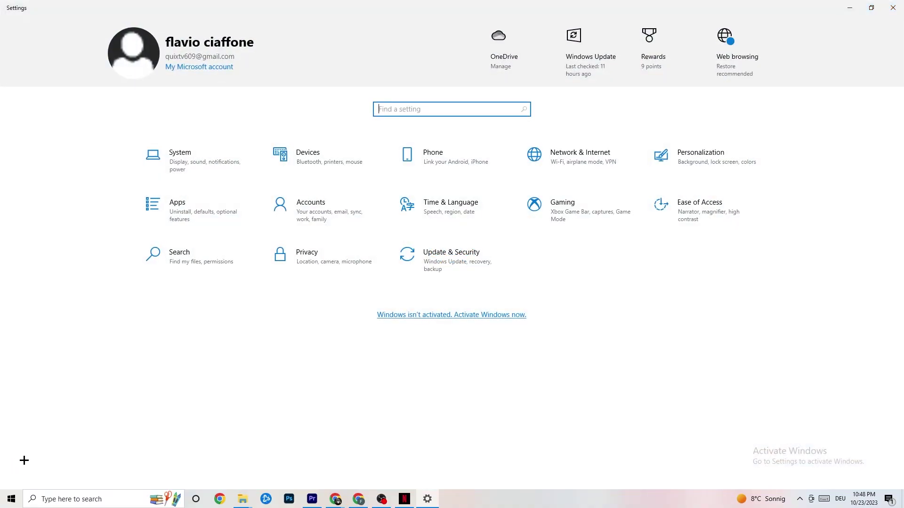
click(436, 272)
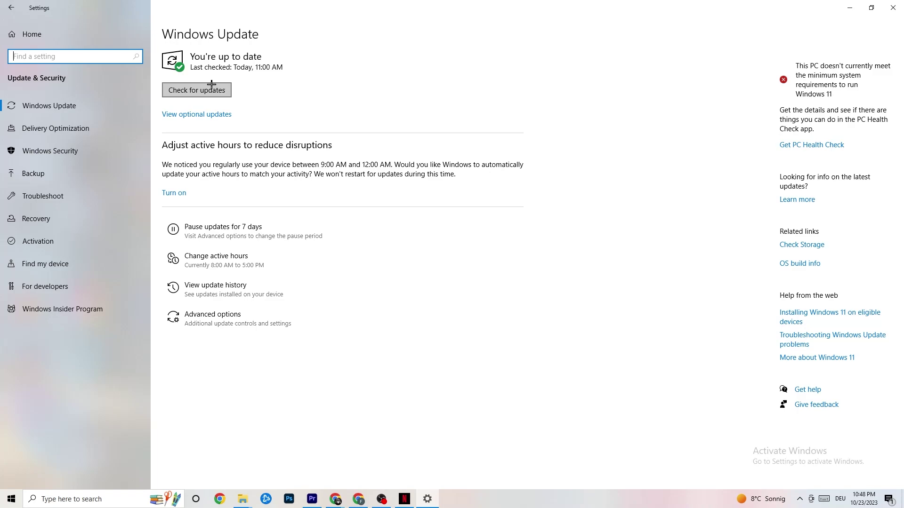
click(257, 62)
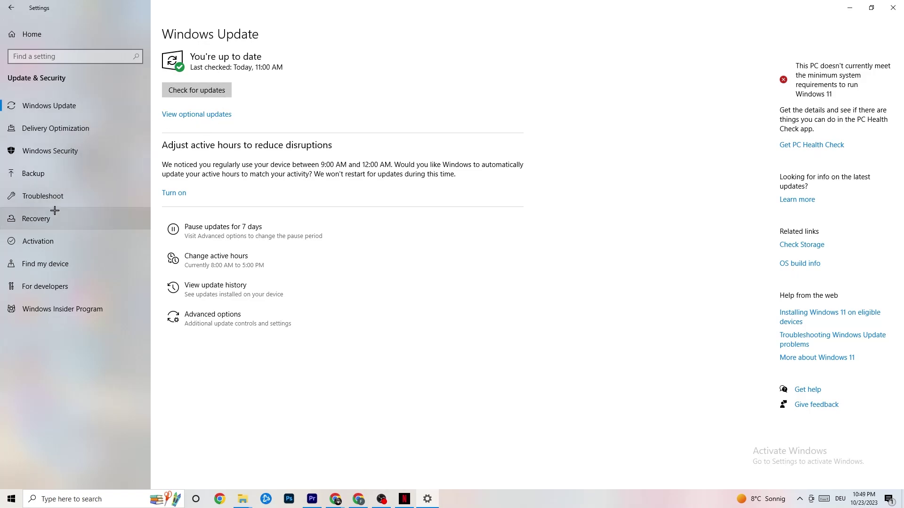
- Look over the Troubleshoot page, then minimize Settings to reveal the desktop
click(55, 196)
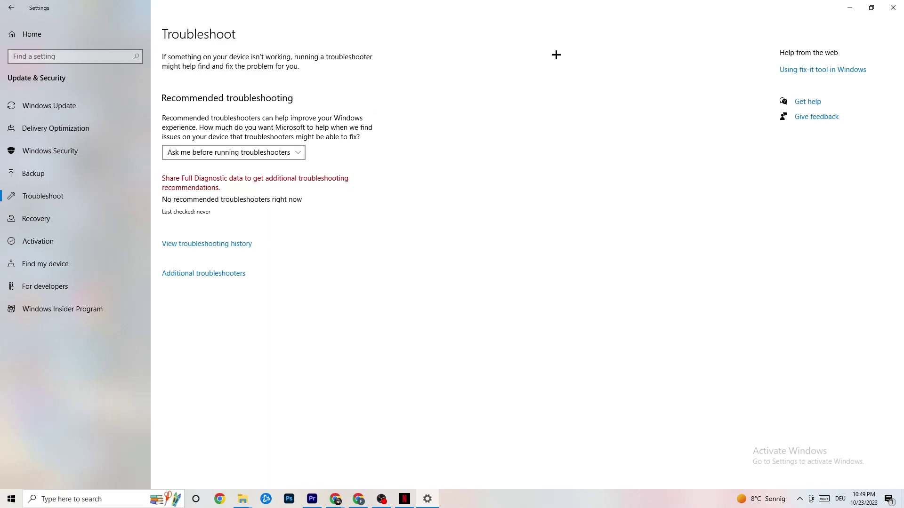
click(850, 8)
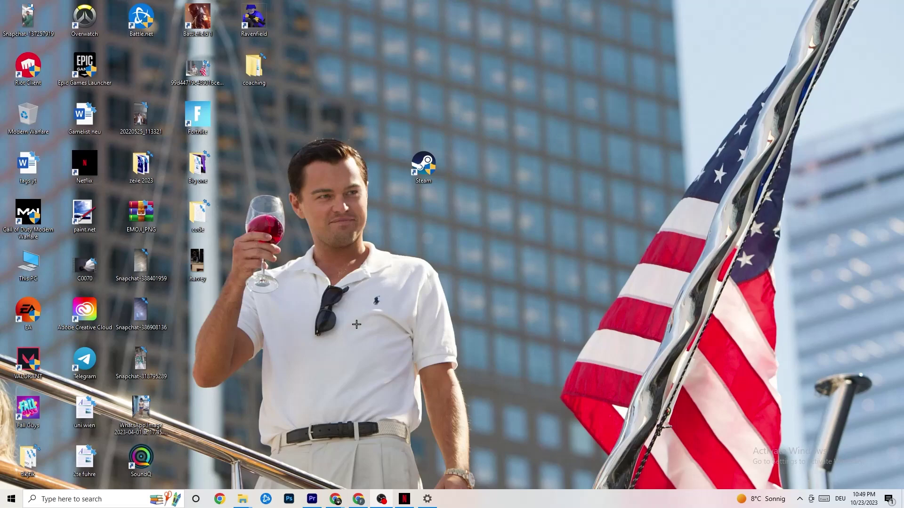
drag(418, 174, 436, 218)
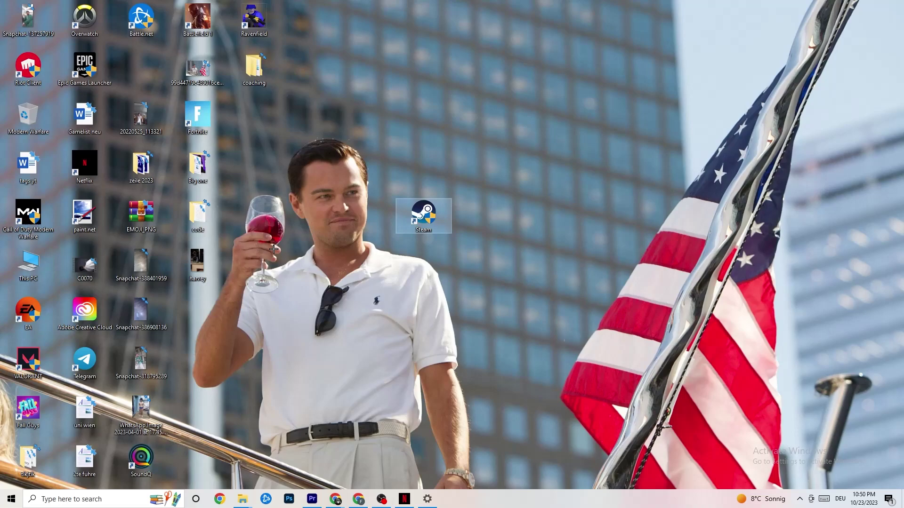
right_click(429, 213)
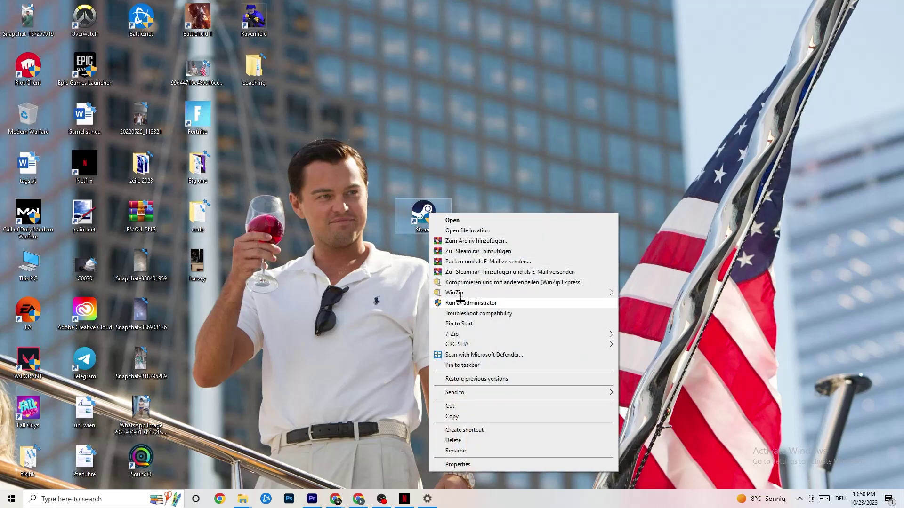
click(347, 285)
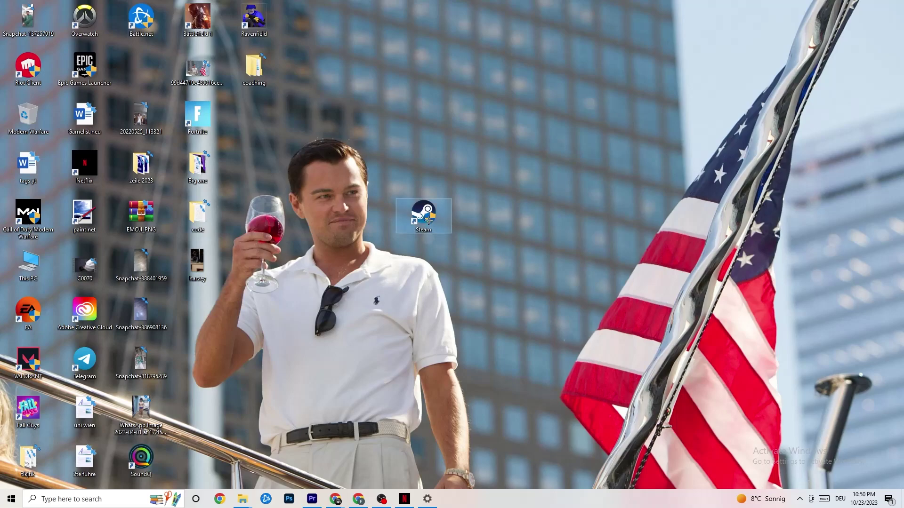
drag(415, 212, 415, 162)
- Set the Steam shortcut to Windows 8 compatibility mode and Run as administrator, and save
right_click(416, 162)
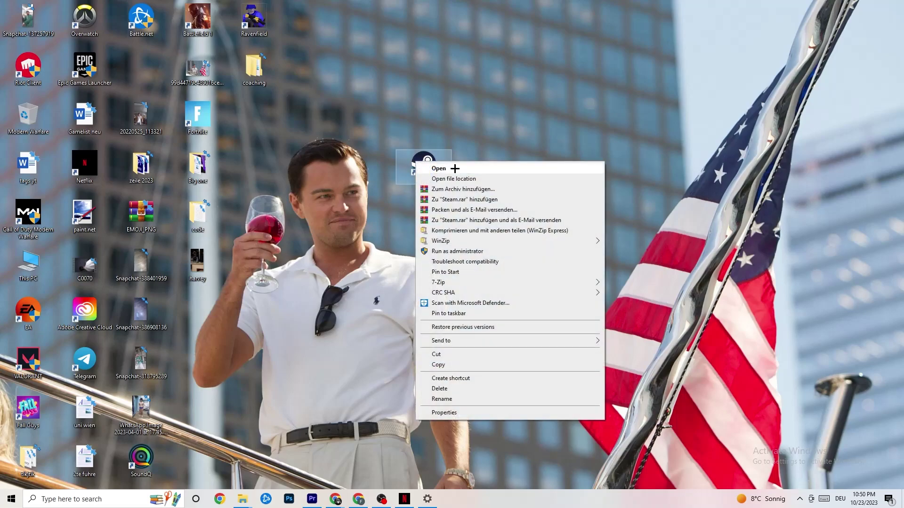
click(444, 413)
drag(488, 168, 438, 83)
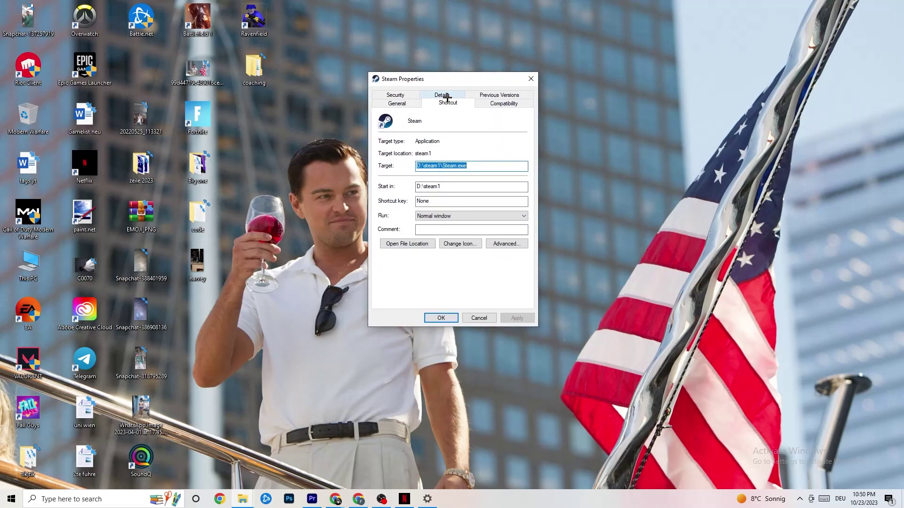
click(500, 103)
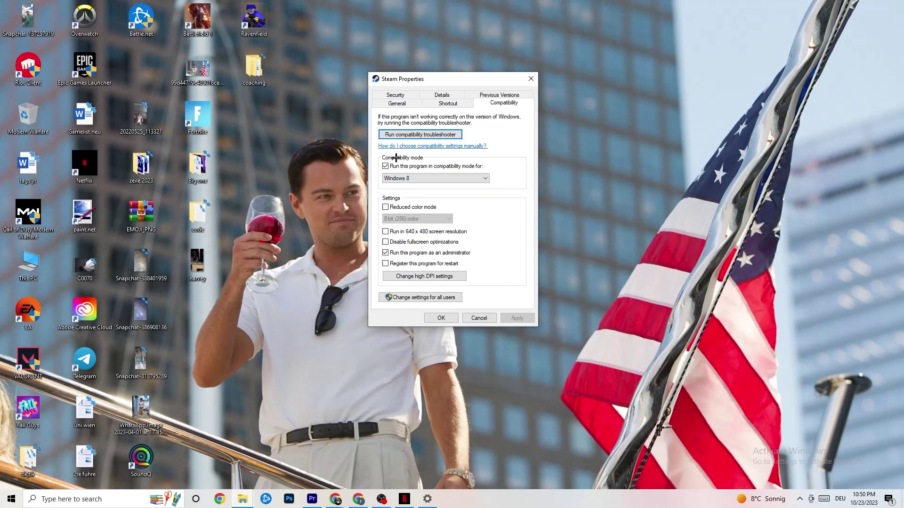
click(458, 177)
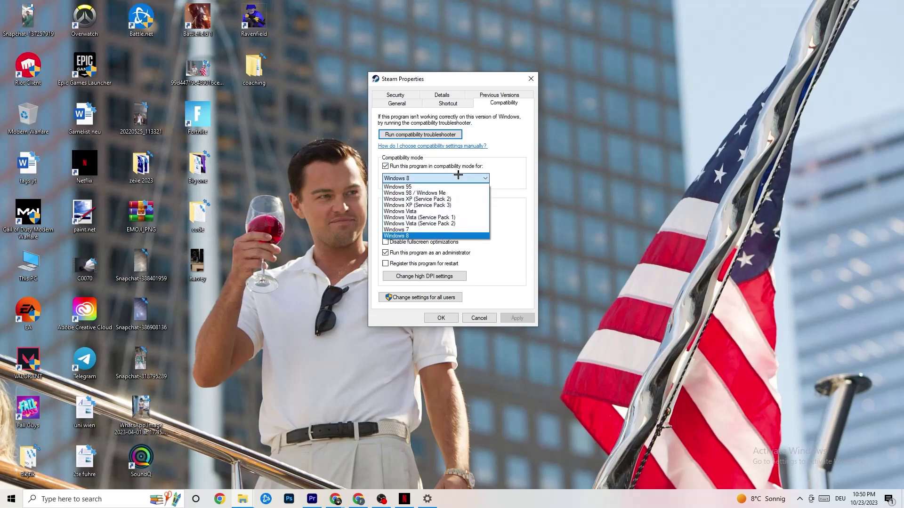
click(443, 236)
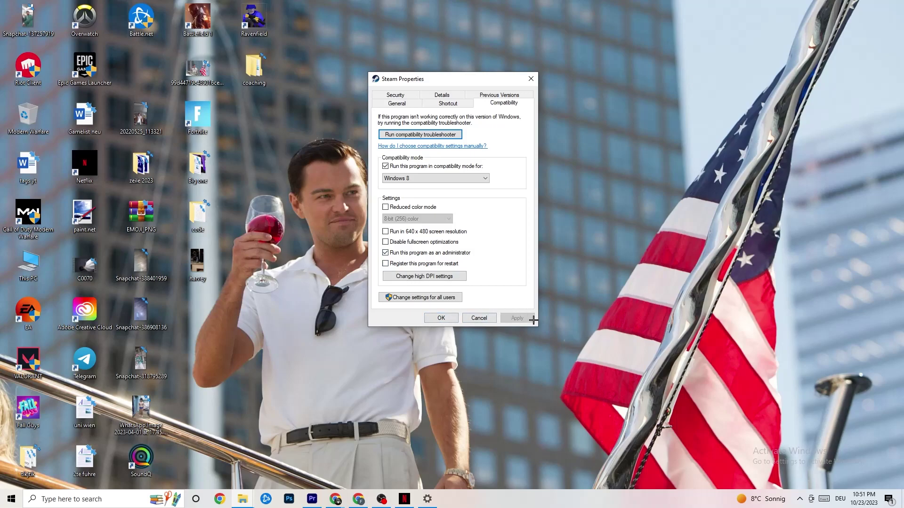
click(443, 318)
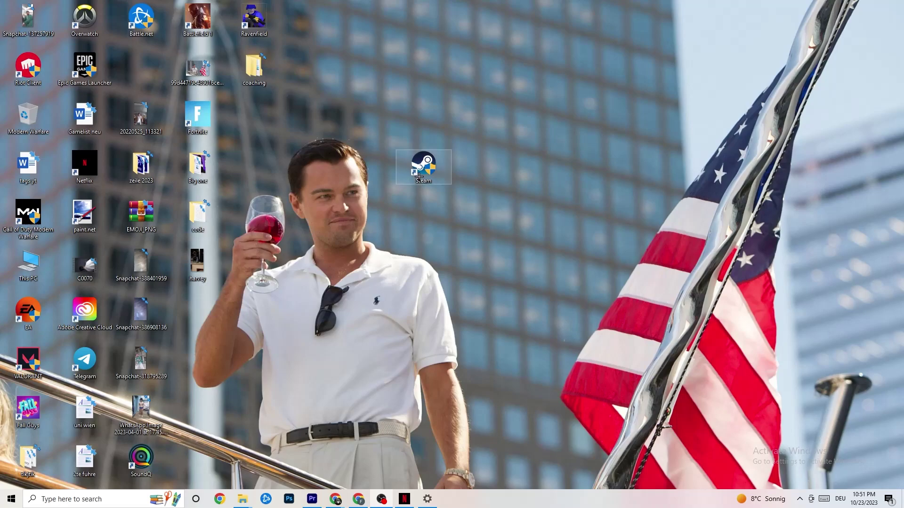
right_click(406, 169)
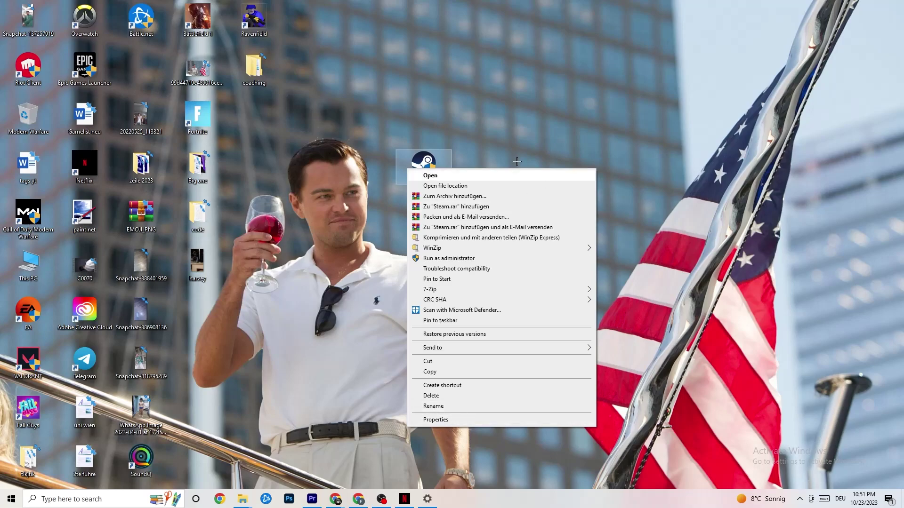
click(363, 189)
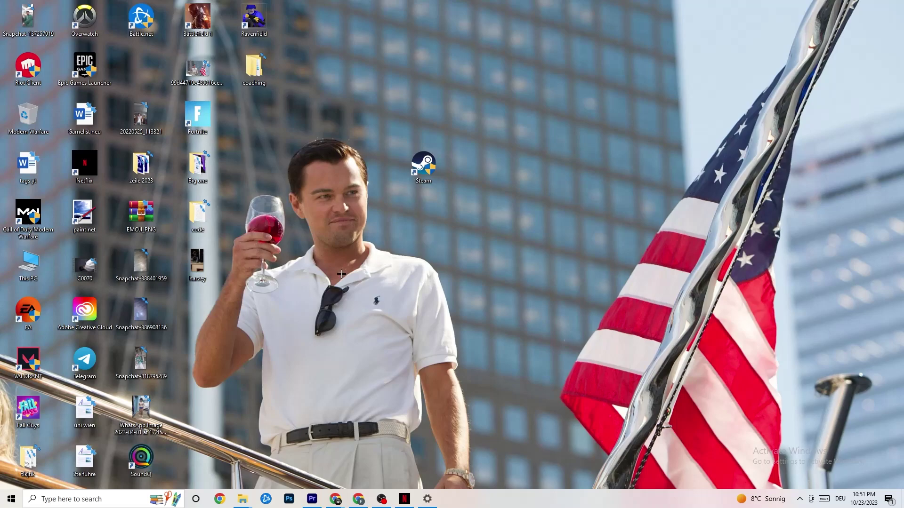
- Bring Settings back and open the System Display page from Settings home
click(11, 499)
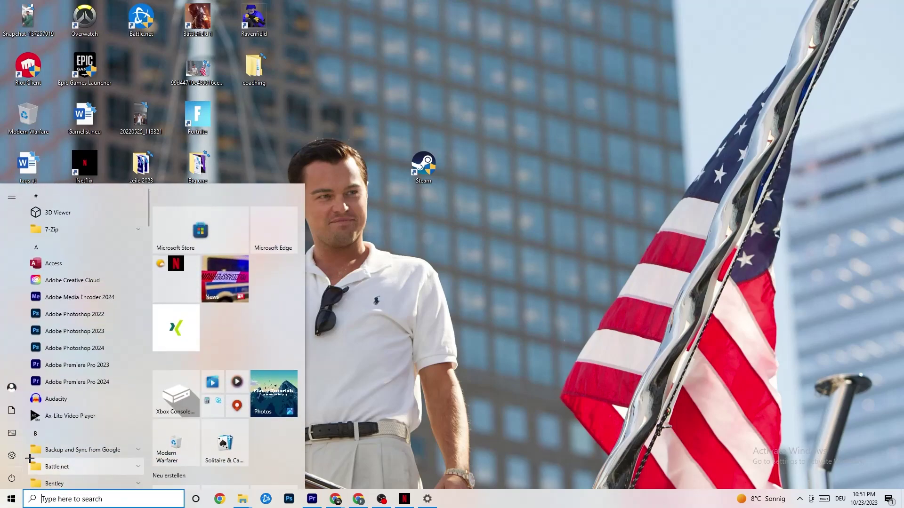
click(427, 499)
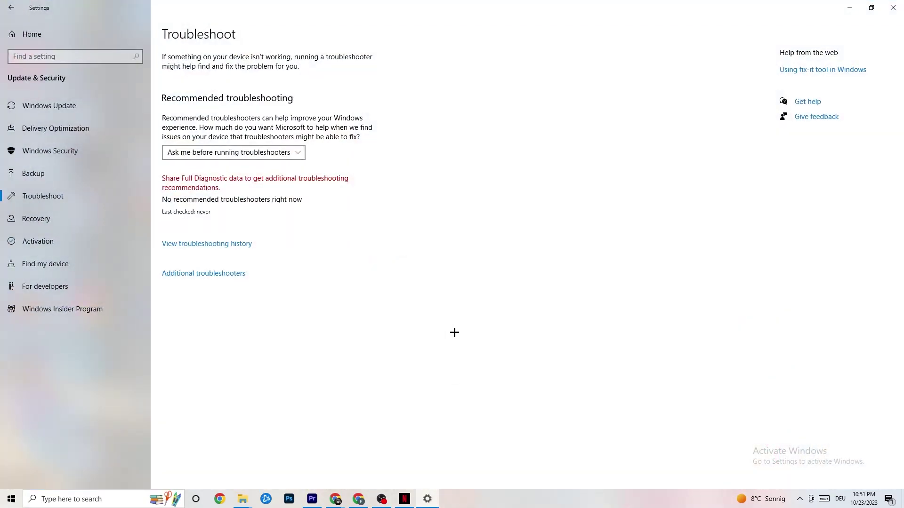
click(2, 9)
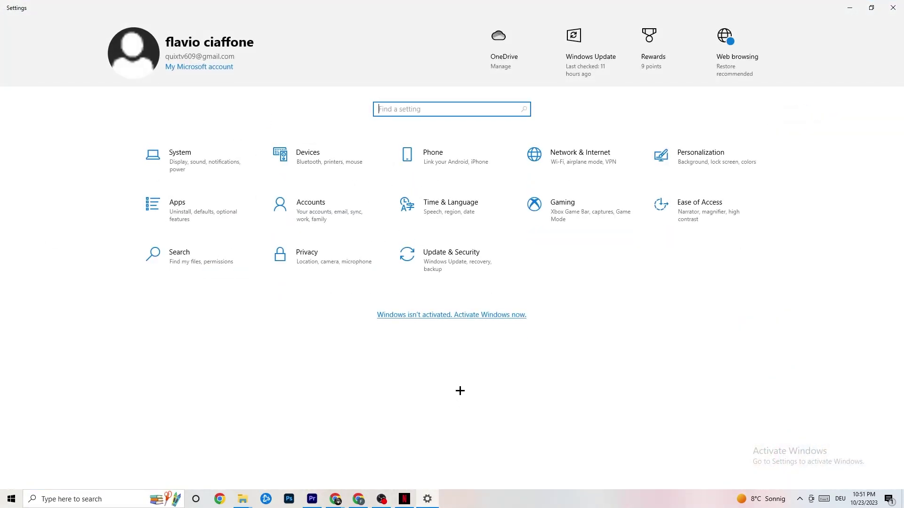
click(207, 166)
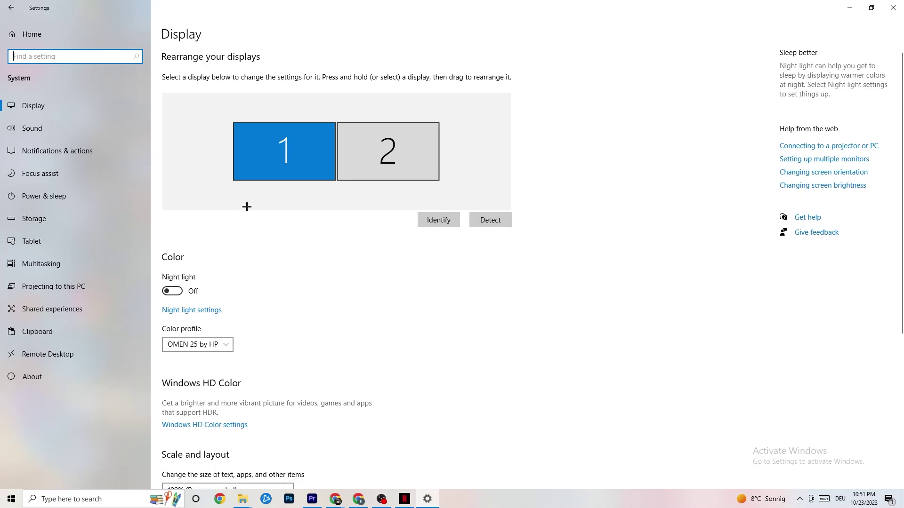
- Check the Scale and layout options, leaving scale at 100%, then view Power & sleep
scroll(247, 207, down, 4)
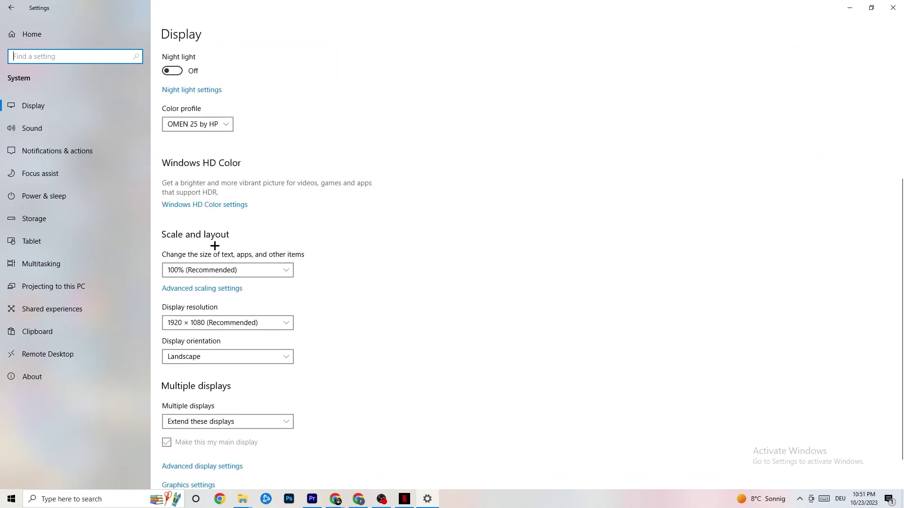
click(253, 234)
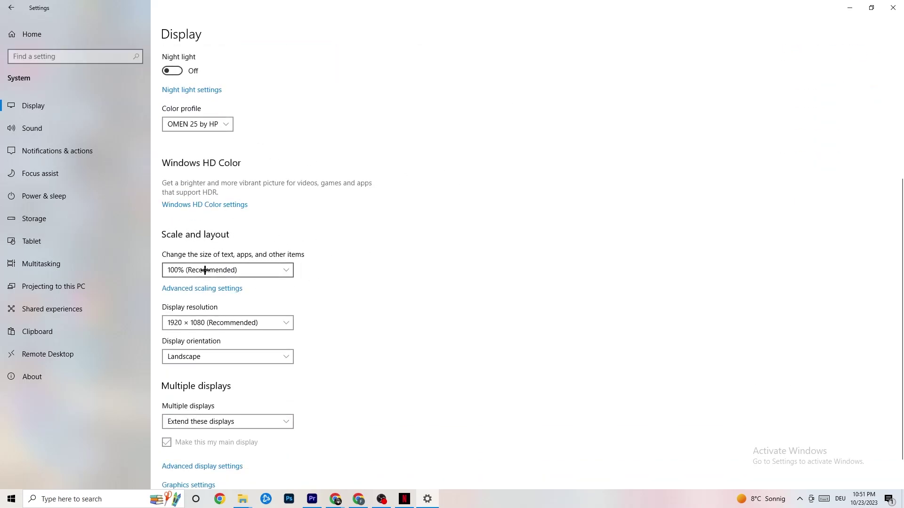
click(276, 265)
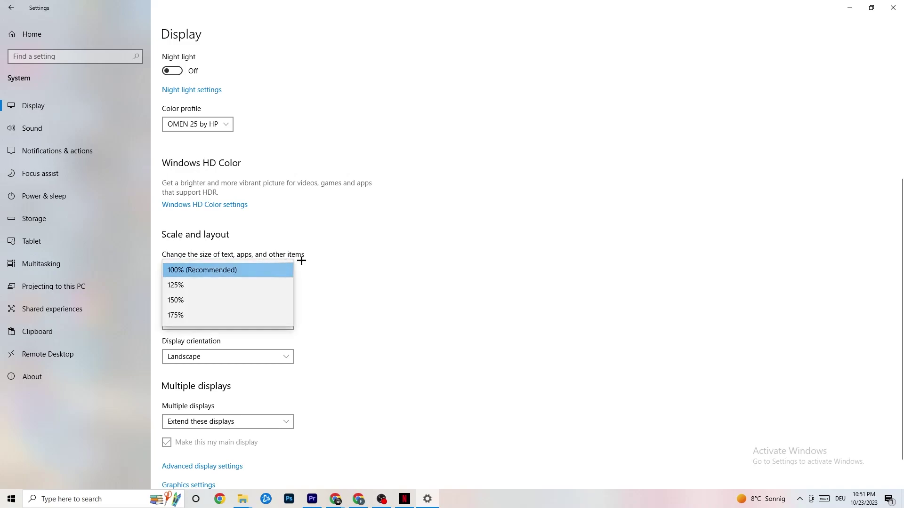
click(410, 231)
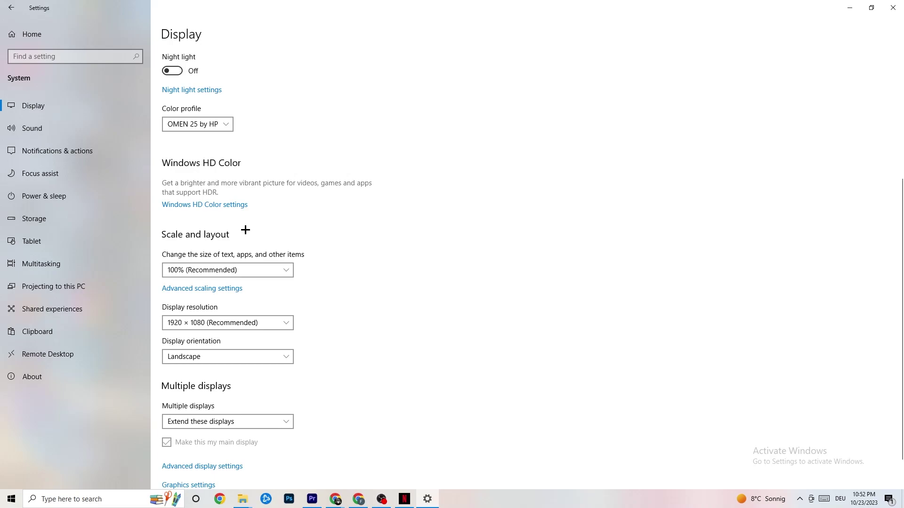
click(60, 194)
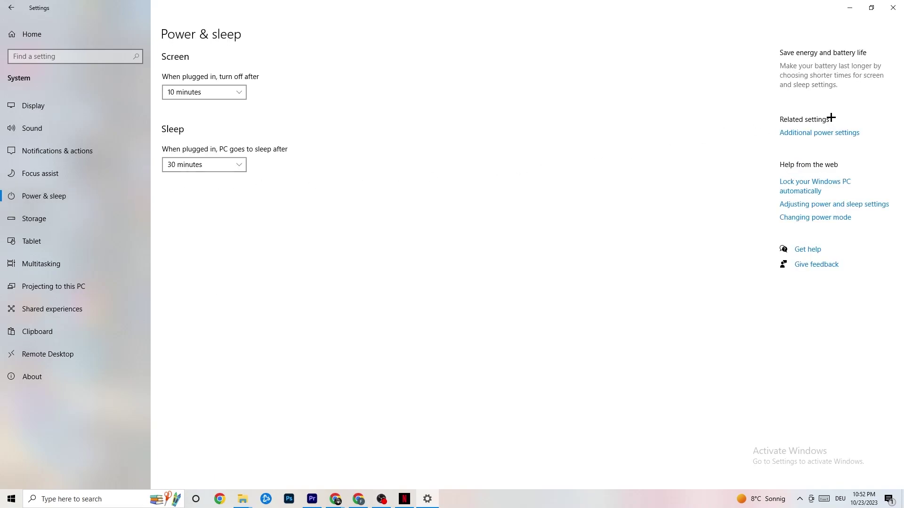
- Review the Power Options plans via Additional power settings, keeping Balanced (recommended), then close it
click(827, 133)
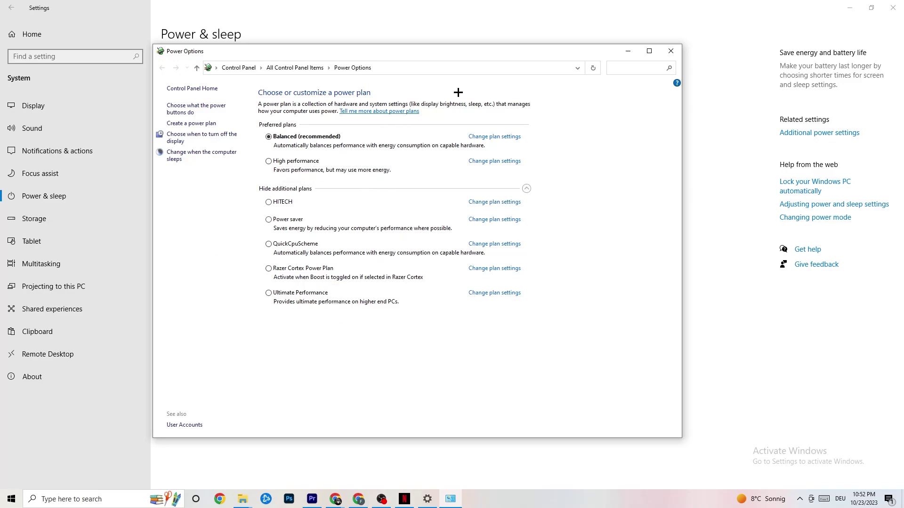
click(669, 53)
- Run Storage Sense Clean now, keeping it weekly with 14-day recycle bin cleanup, then return to Storage
click(57, 219)
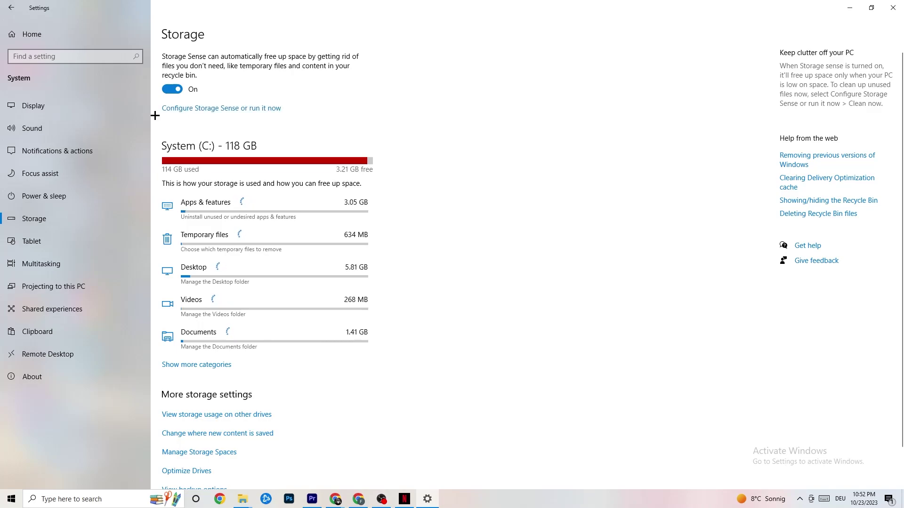
click(253, 109)
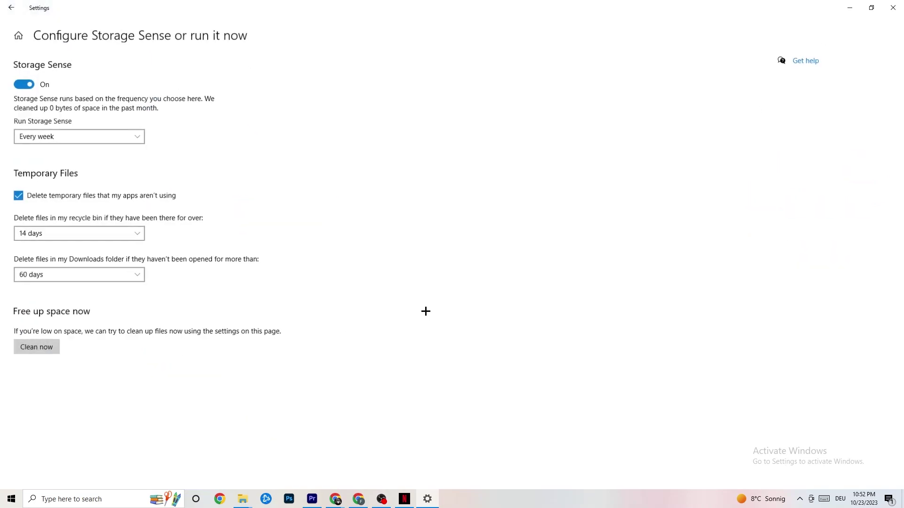
click(123, 136)
click(196, 126)
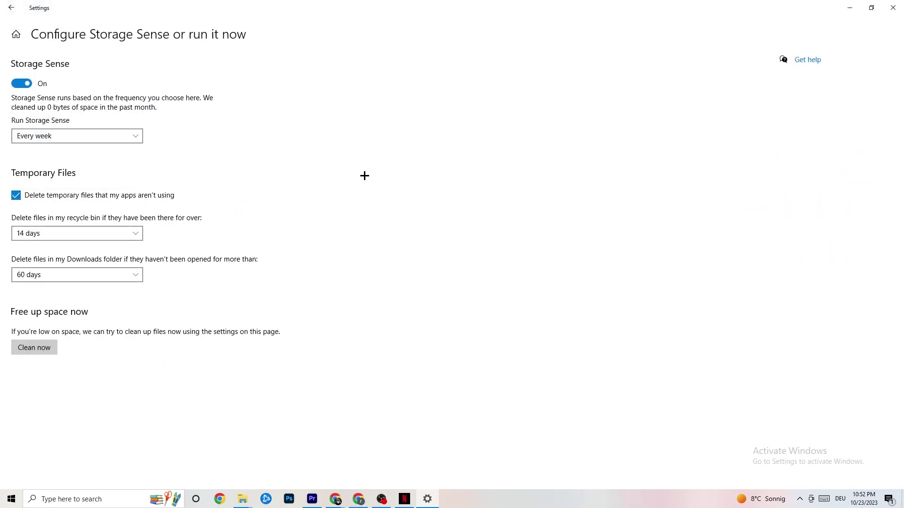
click(72, 135)
click(292, 83)
click(134, 234)
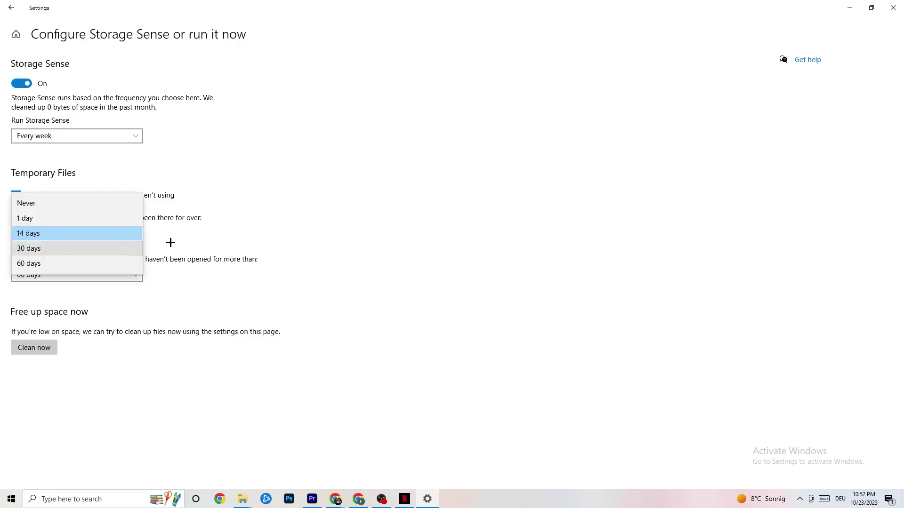
click(170, 242)
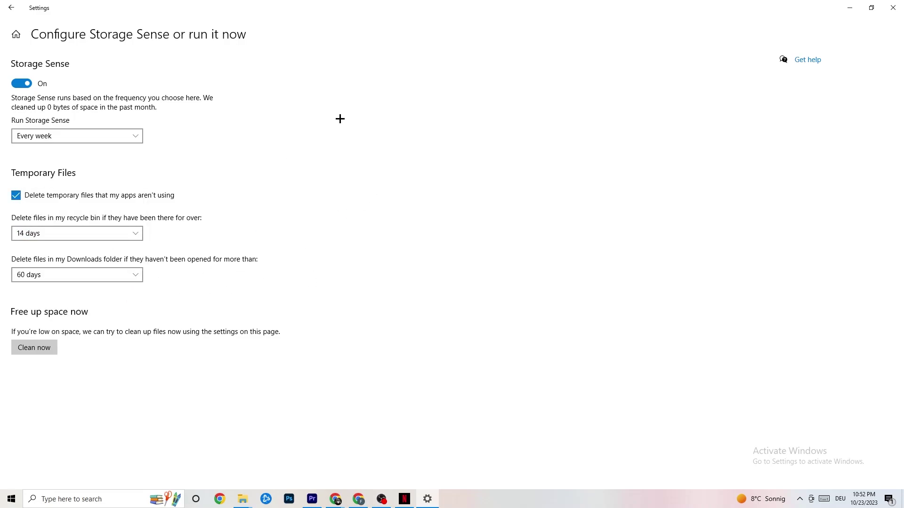
click(35, 348)
click(12, 8)
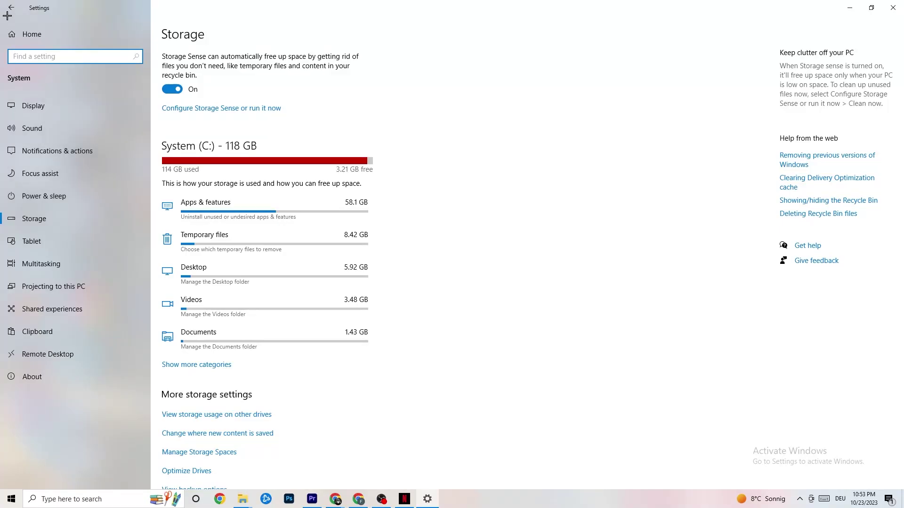
- Go back to Settings home and open Gaming to review capture settings
click(11, 8)
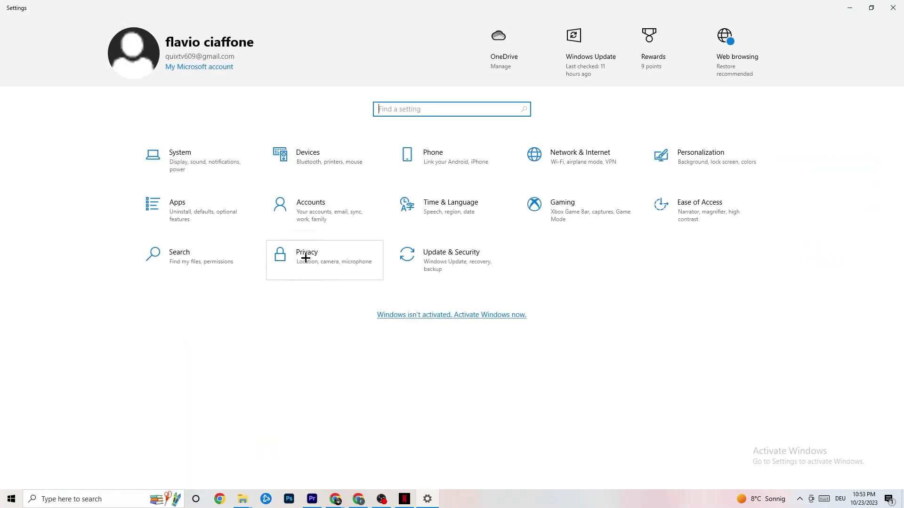
click(582, 212)
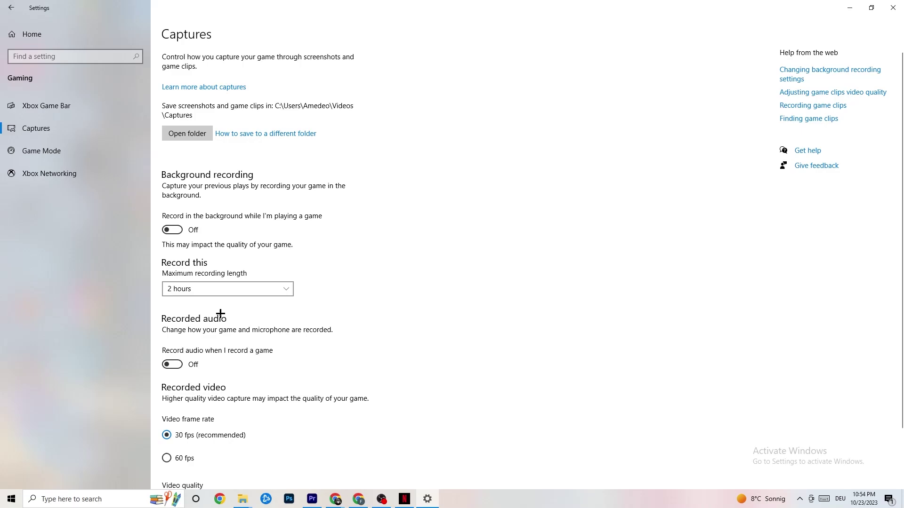
- Verify the Game Mode toggle is On, then close Settings
click(47, 151)
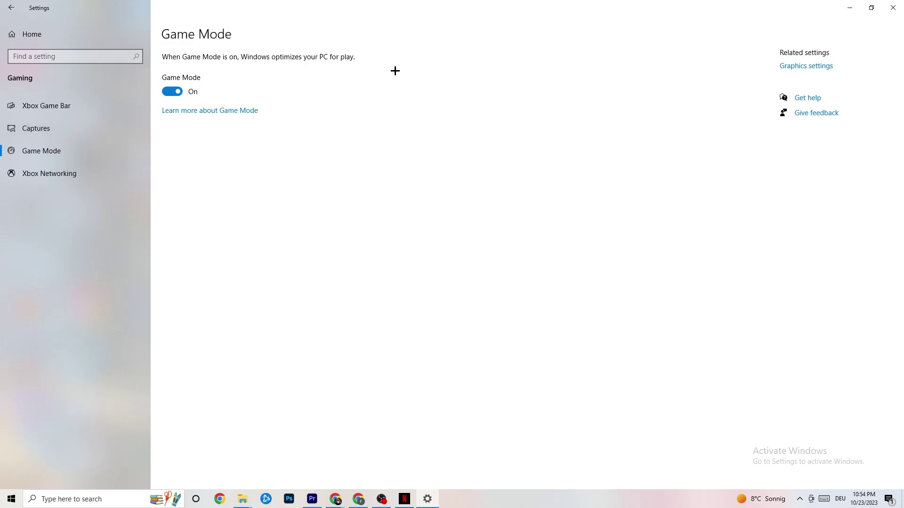
click(890, 8)
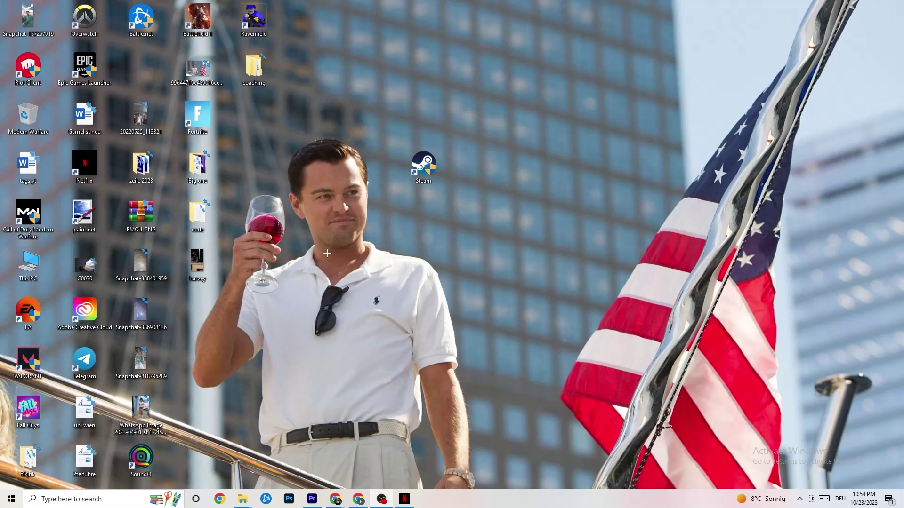
- Launch Task Manager from the taskbar menu and maximize it
right_click(462, 506)
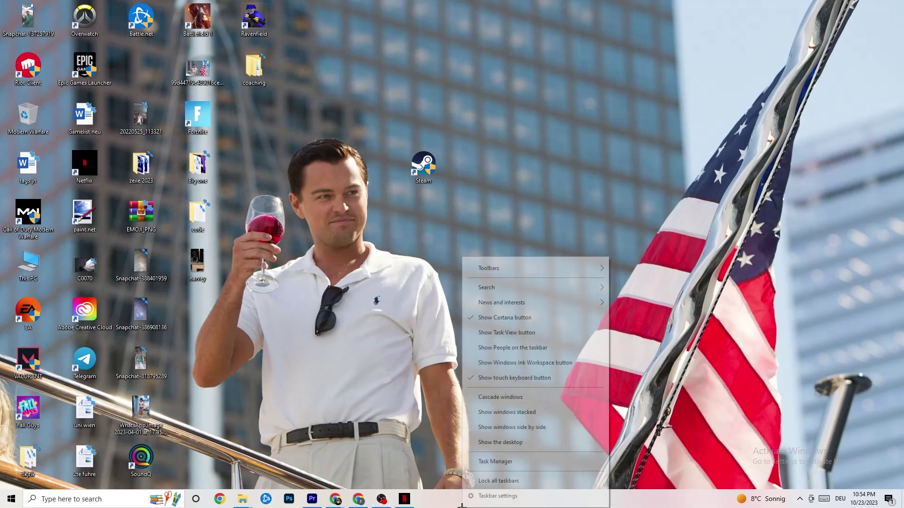
click(490, 462)
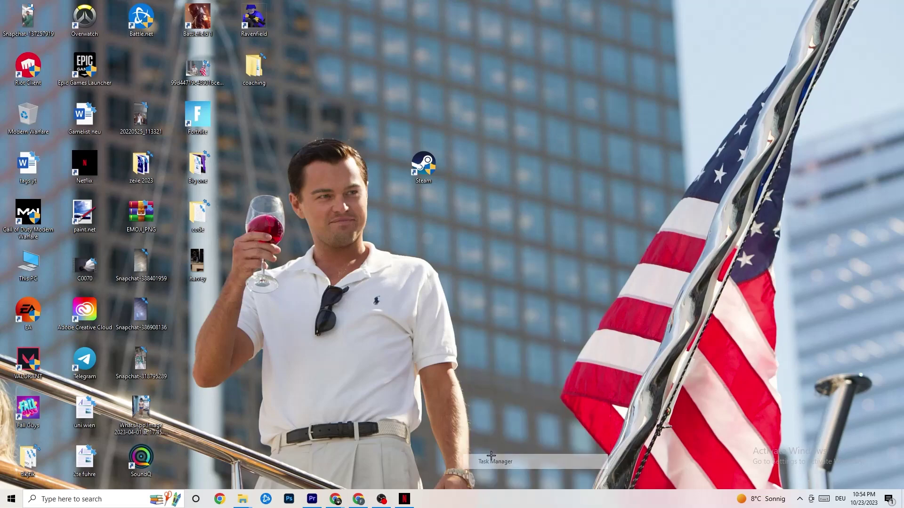
click(522, 24)
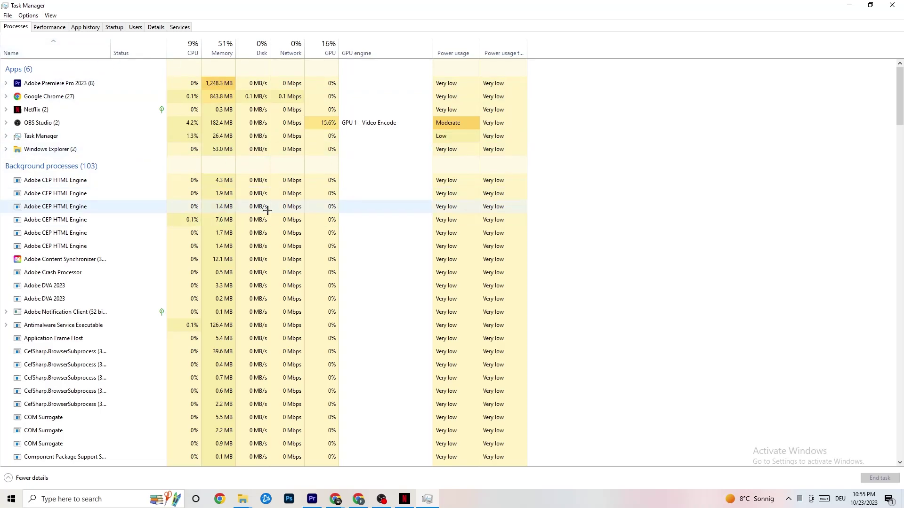
- Try ending the Netflix task in the Processes list, then switch to the Details tab
scroll(193, 311, down, 8)
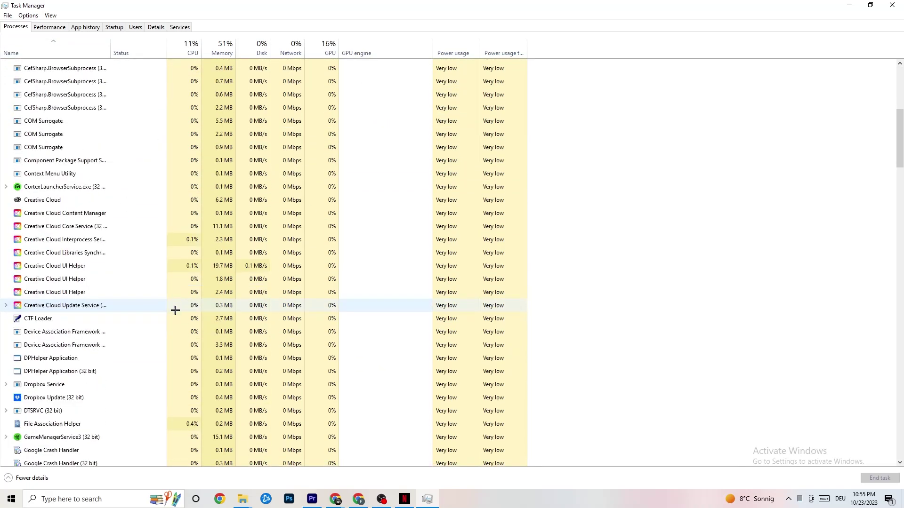
scroll(176, 311, up, 8)
scroll(145, 274, down, 4)
scroll(90, 246, up, 4)
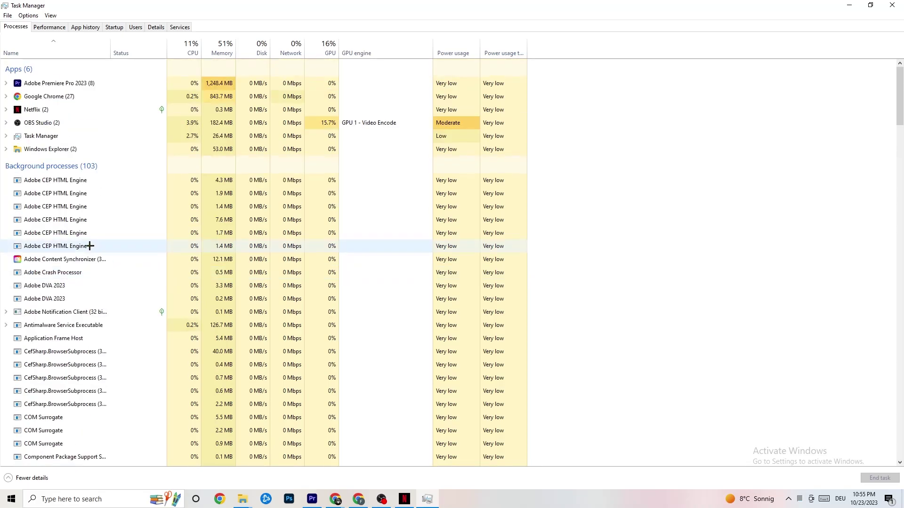
right_click(58, 110)
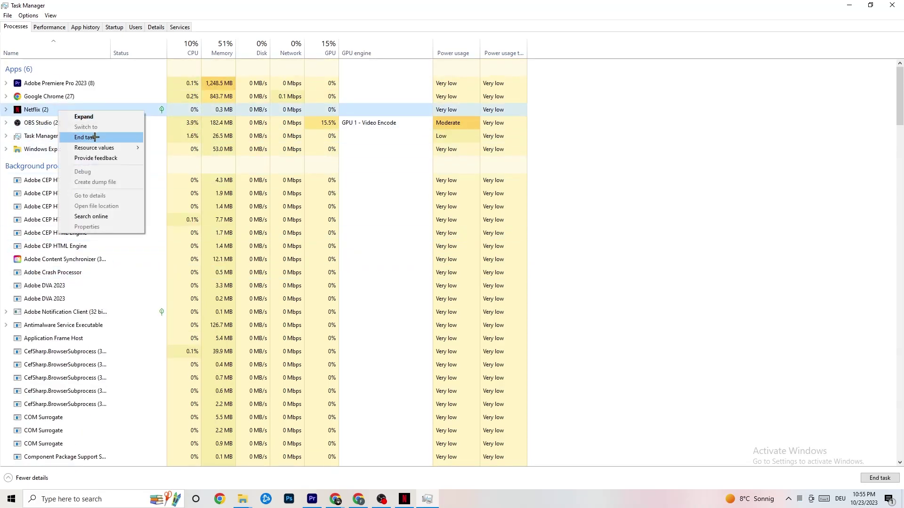
click(640, 196)
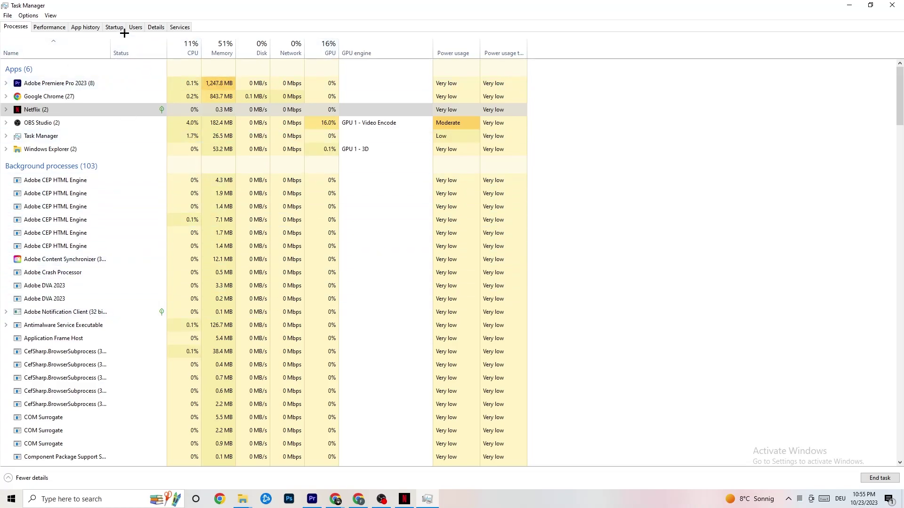
click(150, 28)
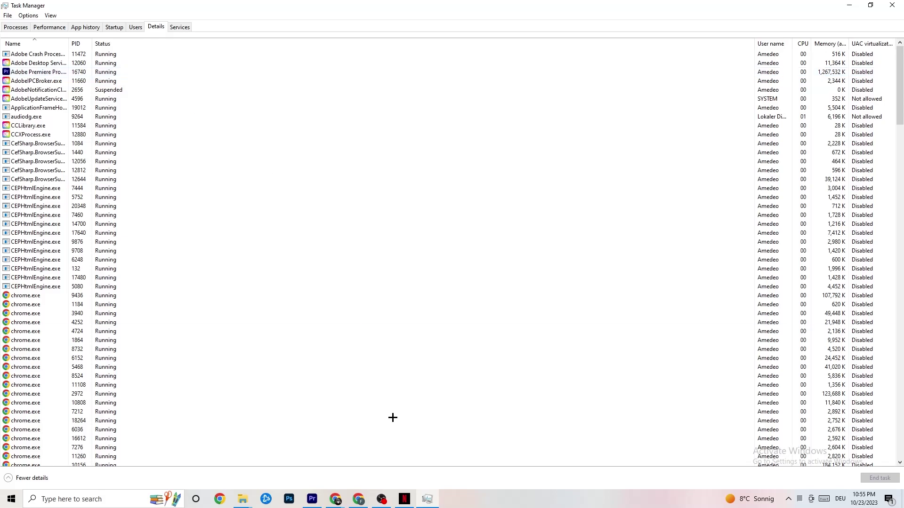
- Review the Set priority choices for Adobe Premiere Pro, then view the Startup apps list
right_click(88, 74)
mouse_move(139, 114)
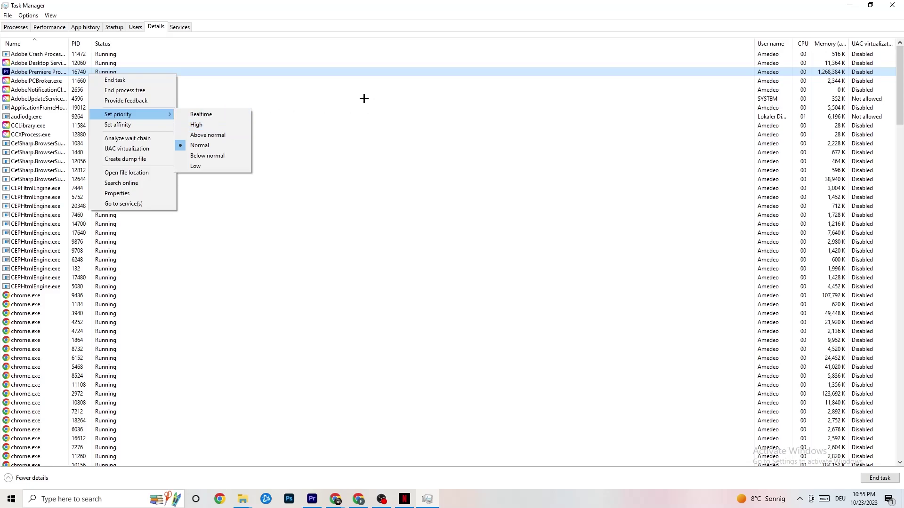
click(150, 114)
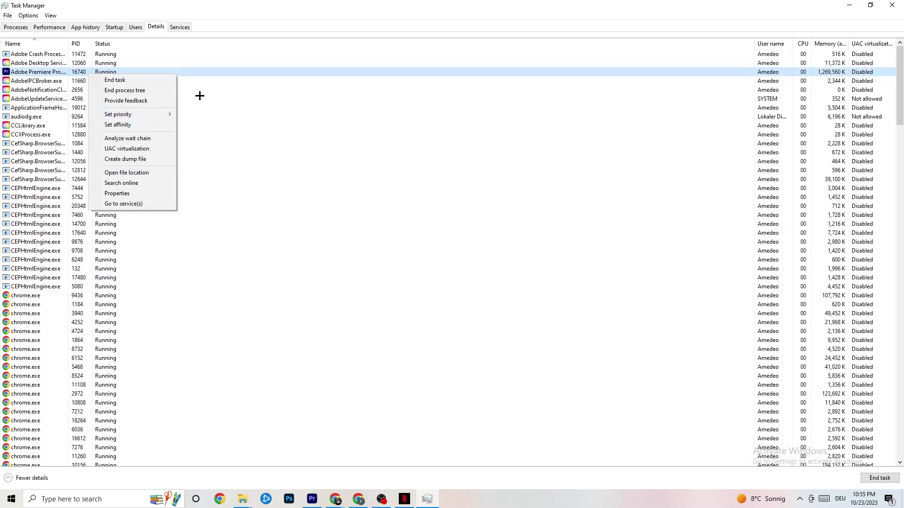
click(115, 28)
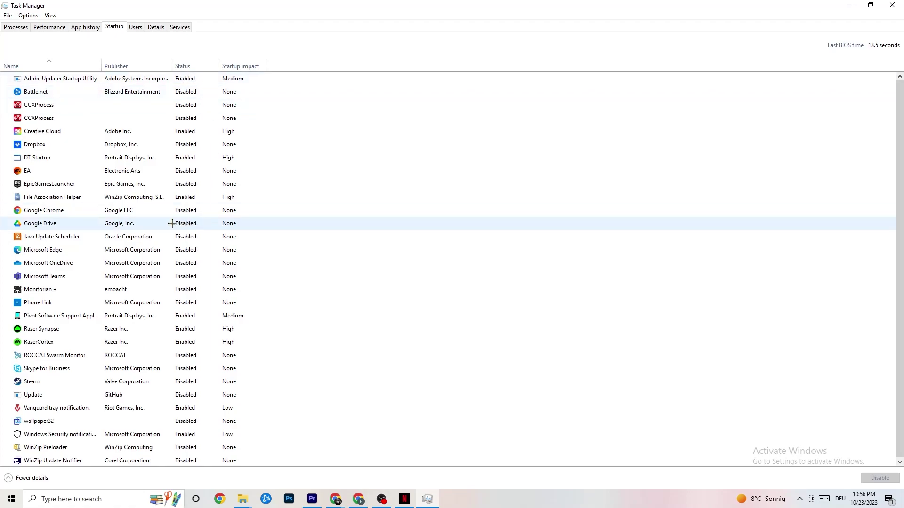
right_click(129, 224)
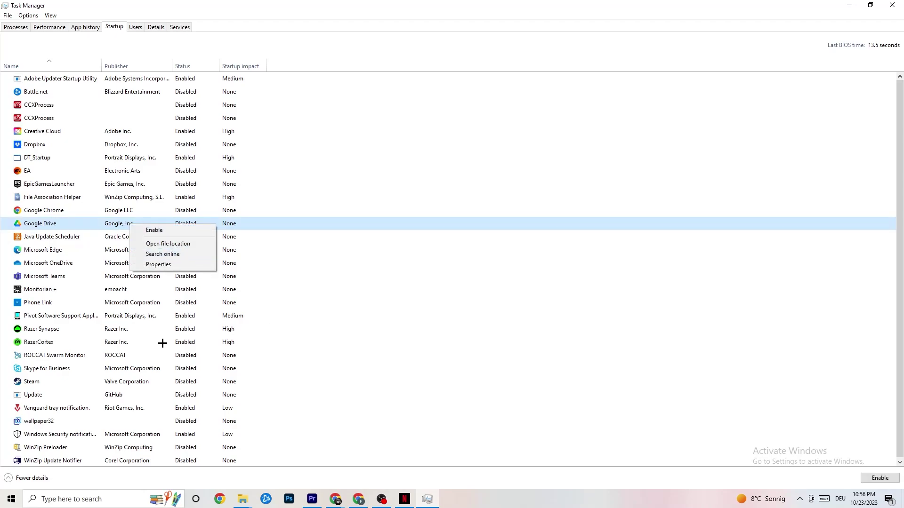
right_click(179, 317)
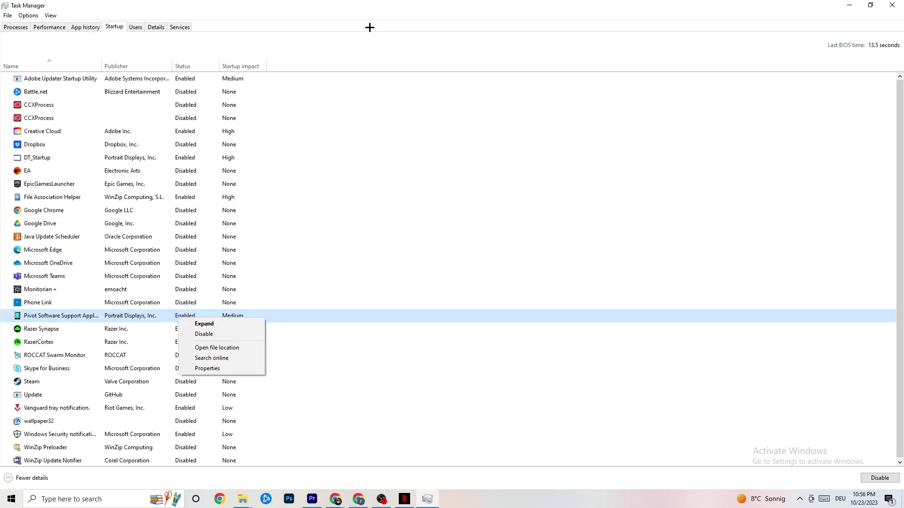
click(366, 14)
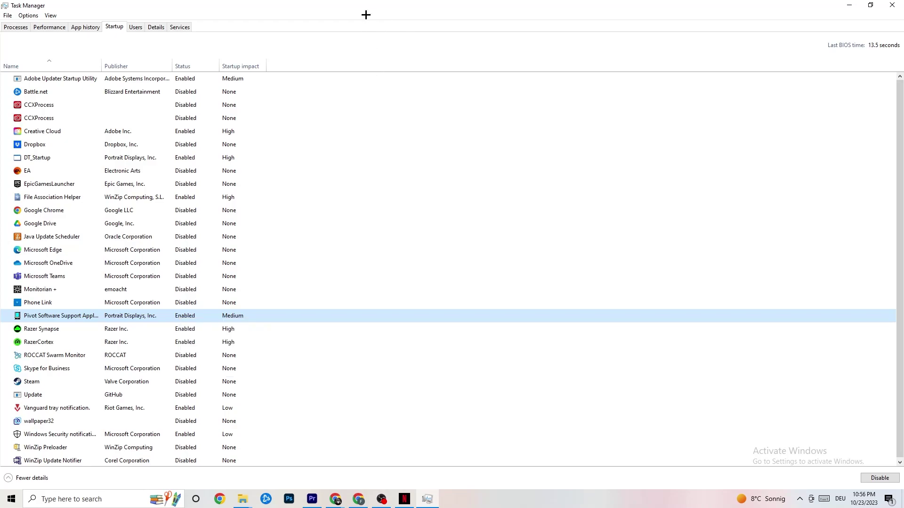